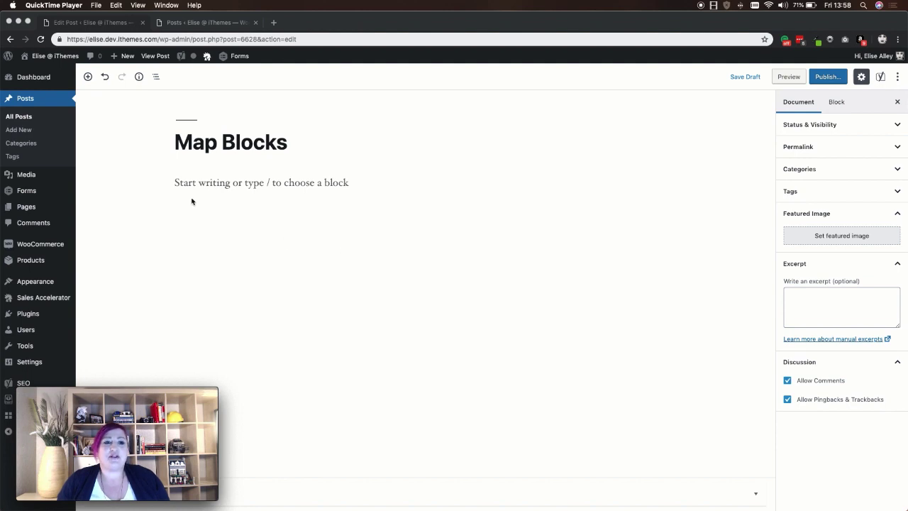
# Insert a Map block from the Common Blocks category into the post
pyautogui.click(159, 193)
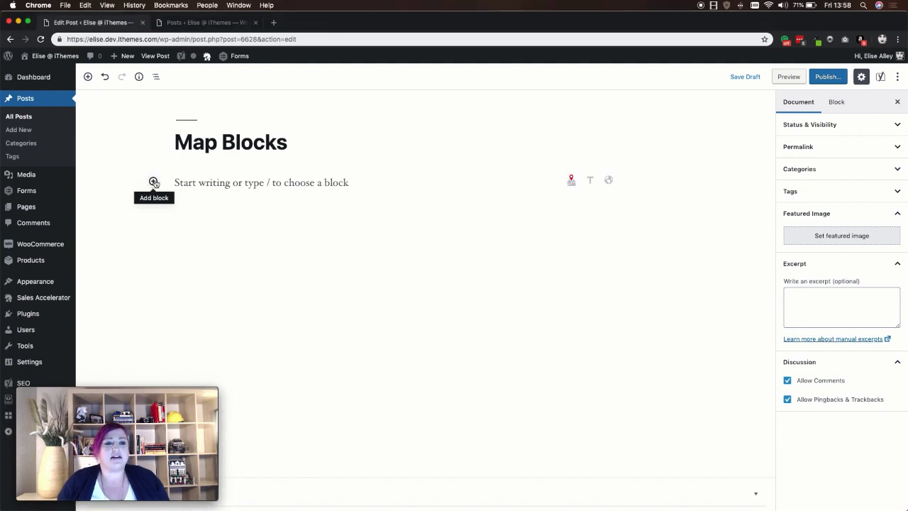
pyautogui.click(153, 181)
pyautogui.click(187, 236)
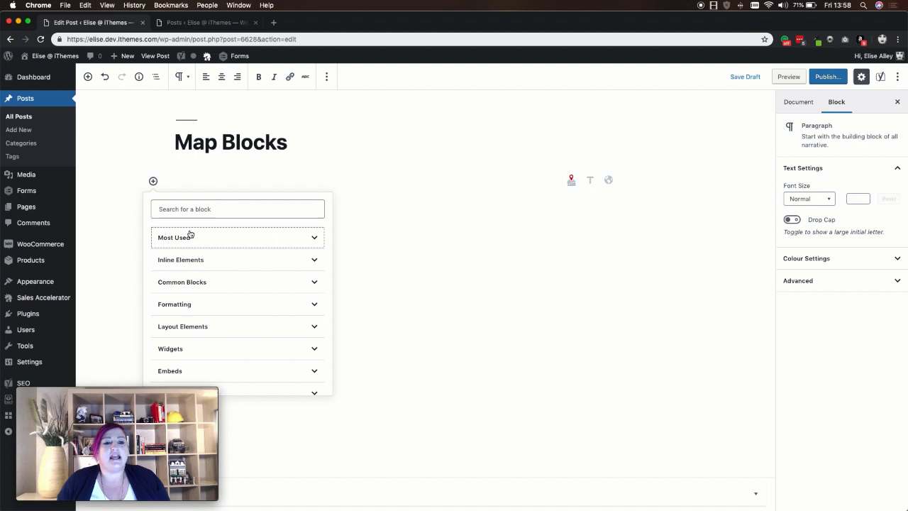
pyautogui.click(205, 282)
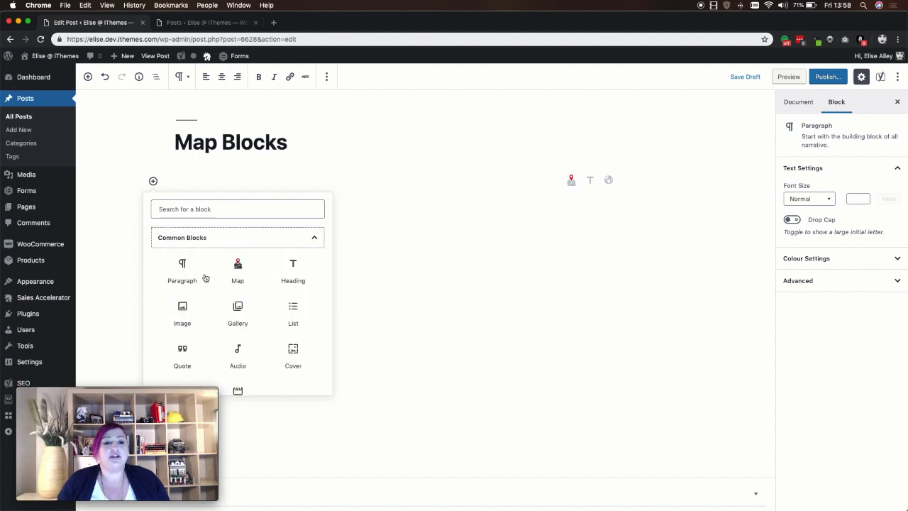
pyautogui.click(237, 268)
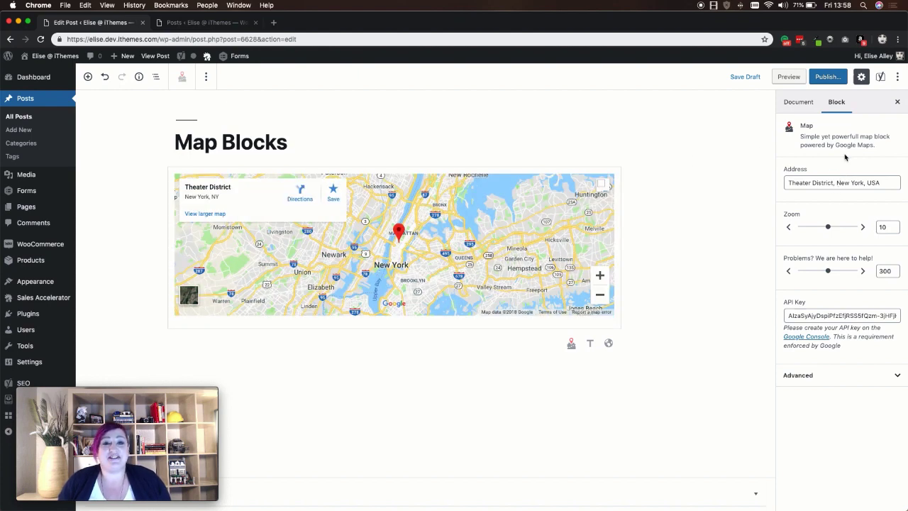
# Set the map address to Edmond, Oklahoma, zoom to 12 and height to about 659
pyautogui.tripleClick(819, 182)
pyautogui.write('Edmond, Oklahoma')
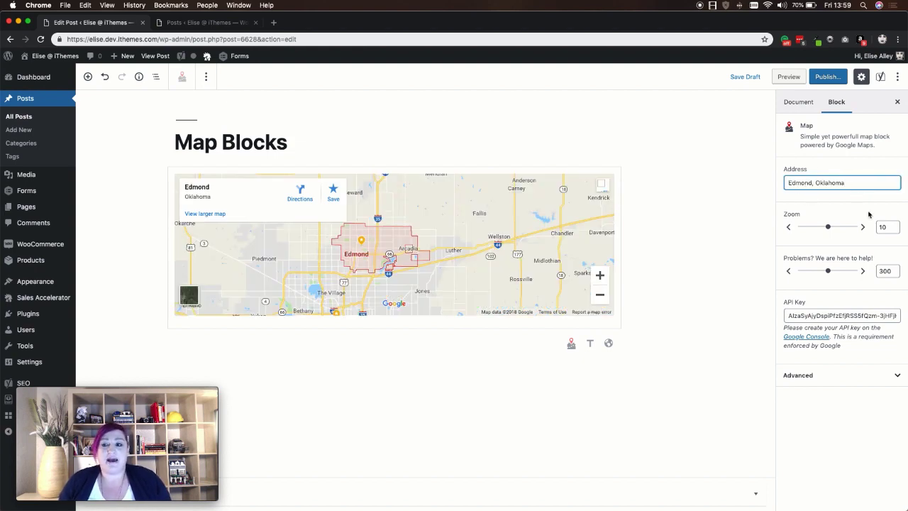
pyautogui.click(894, 225)
pyautogui.click(895, 225)
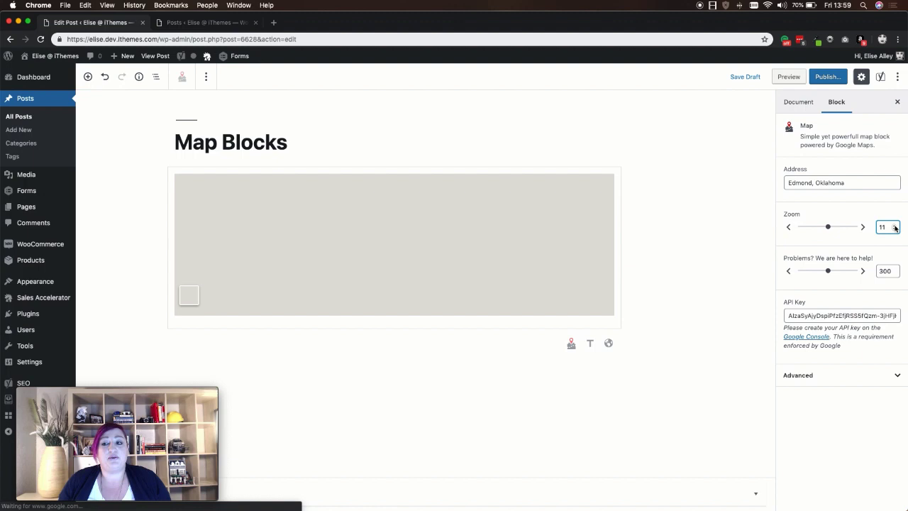
pyautogui.moveTo(829, 271); pyautogui.dragTo(835, 291)
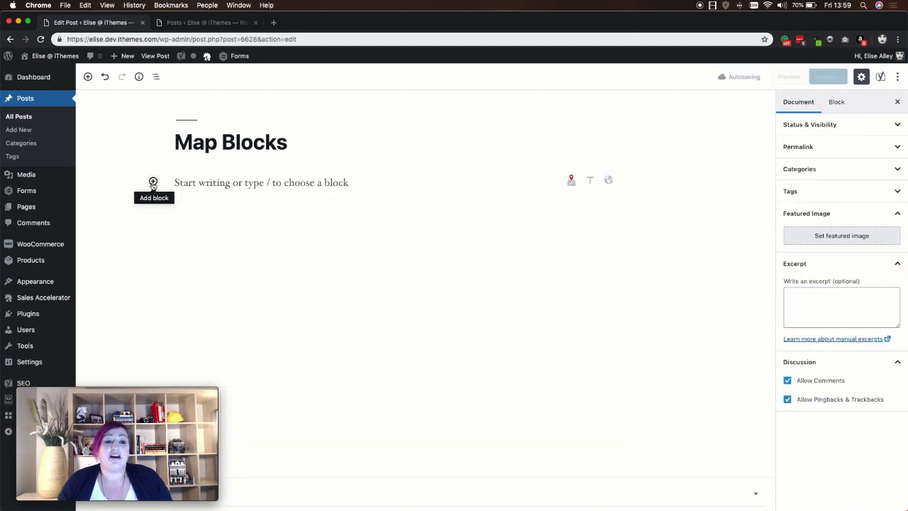
# Insert an Otter Google Map block from the Otter Blocks category
pyautogui.click(152, 182)
pyautogui.scroll(-1, 178, 241)
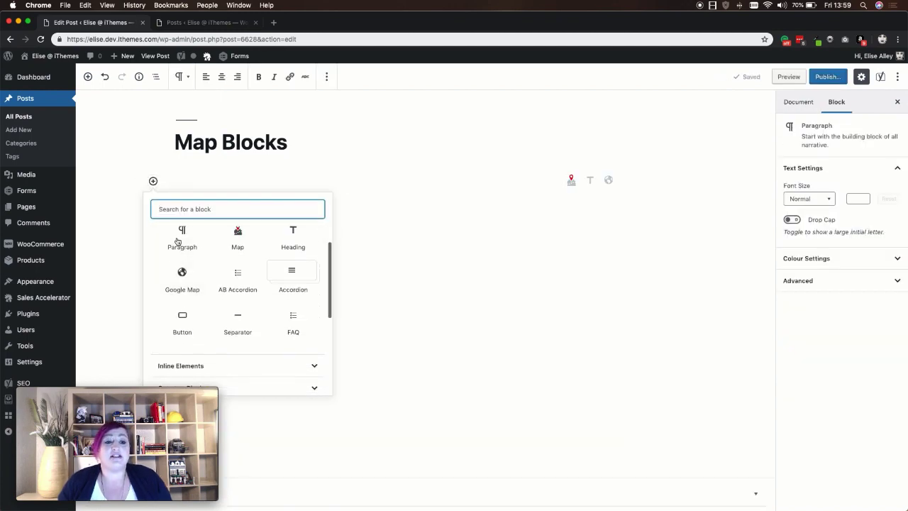
pyautogui.scroll(1, 178, 241)
pyautogui.scroll(-5, 197, 245)
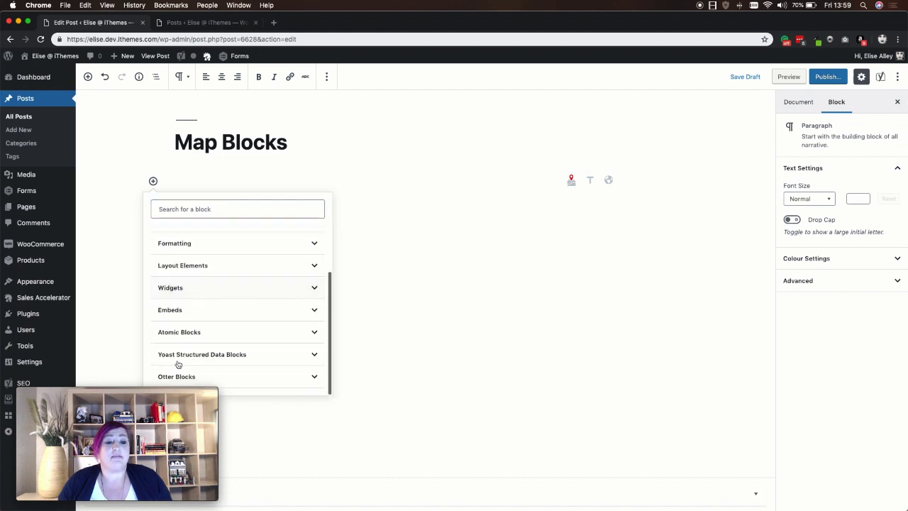
pyautogui.click(239, 381)
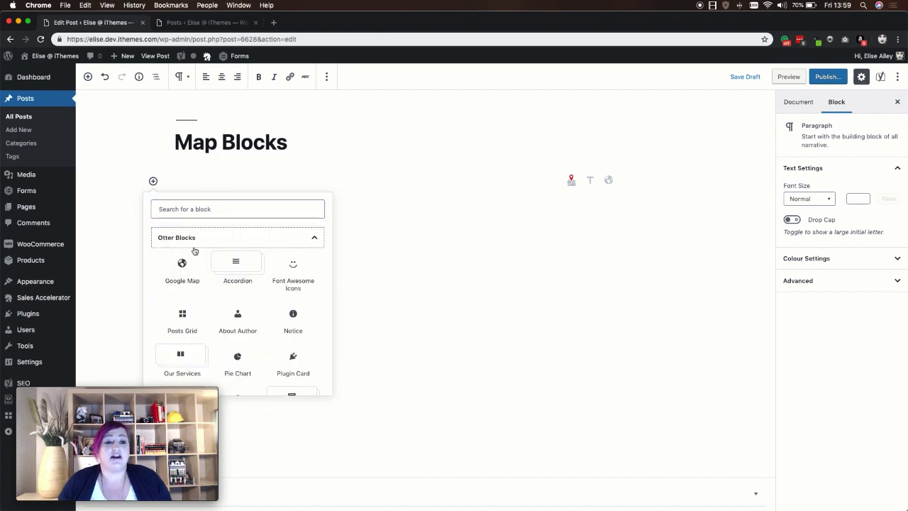
pyautogui.click(183, 264)
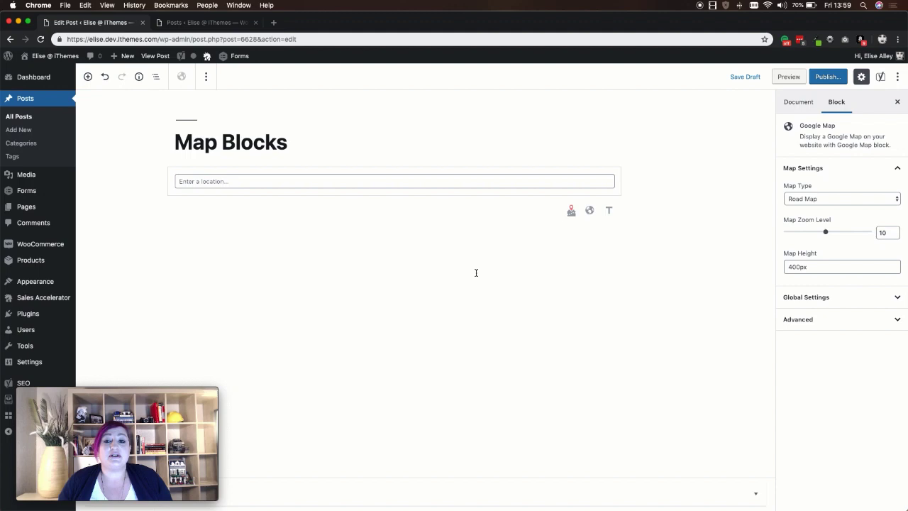
# Set the map location to 'edmond, oklahoma' and keep the Road Map type
pyautogui.click(213, 182)
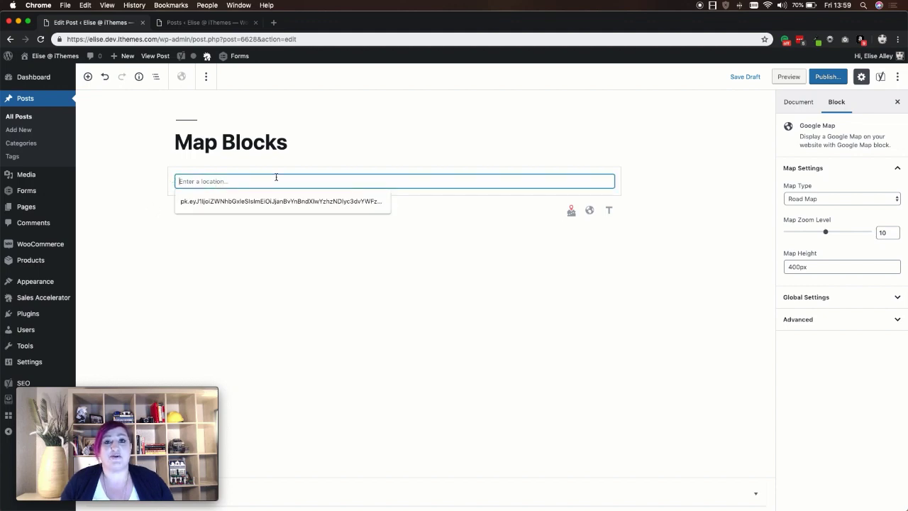
pyautogui.write('edmond, oklahoma')
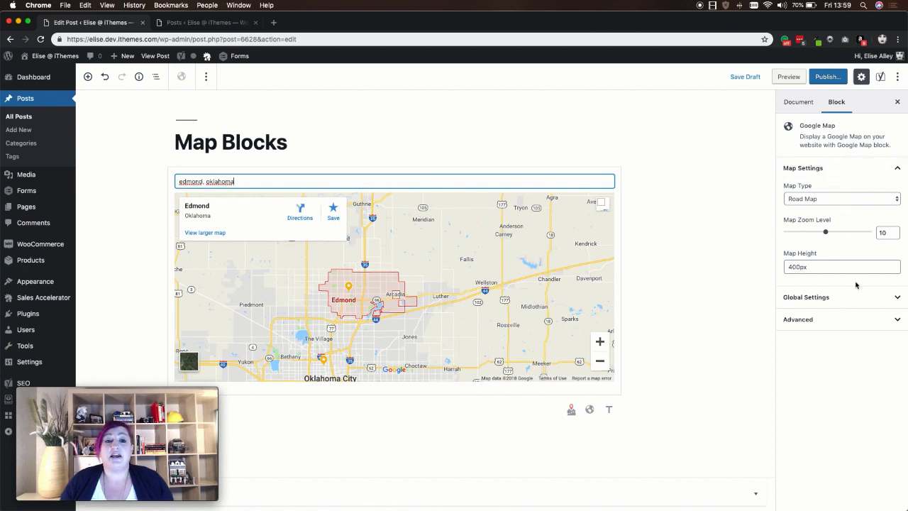
pyautogui.click(832, 199)
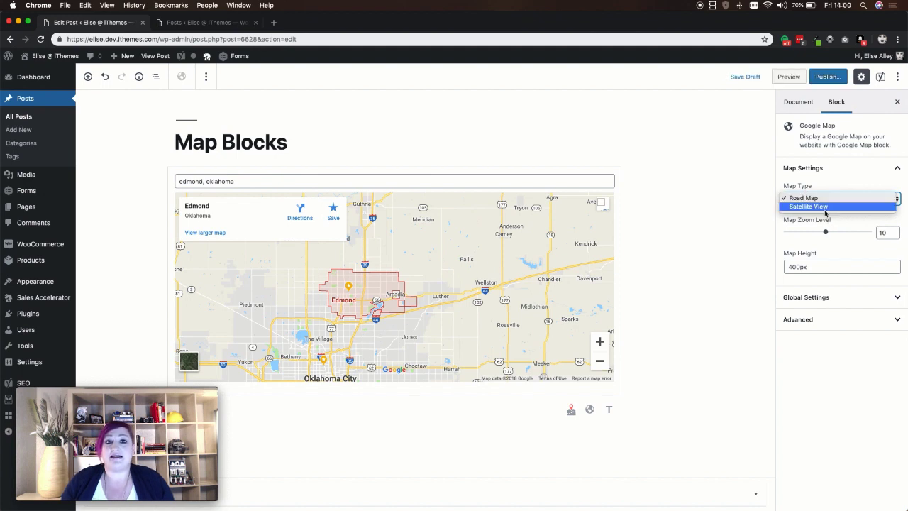
pyautogui.click(836, 197)
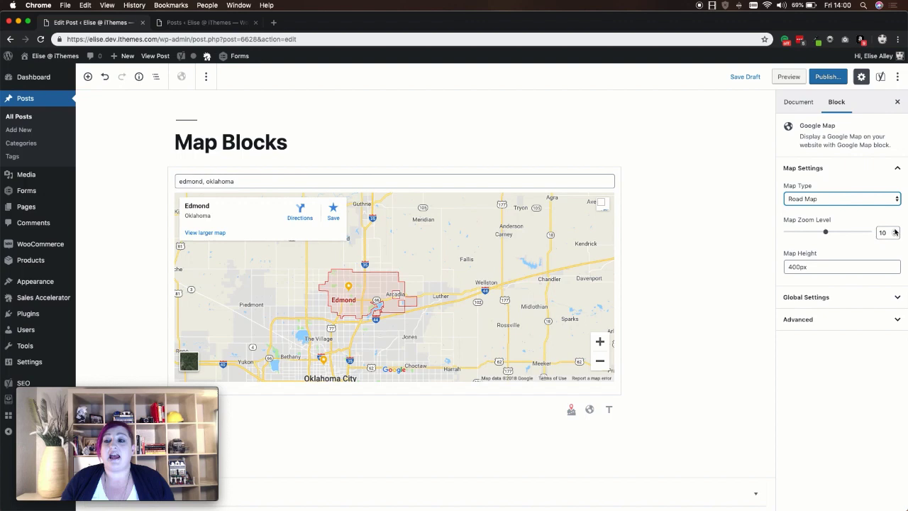
# Set Zoom Level to 12 and Map Height to 500px, then expand Global Settings
pyautogui.click(895, 230)
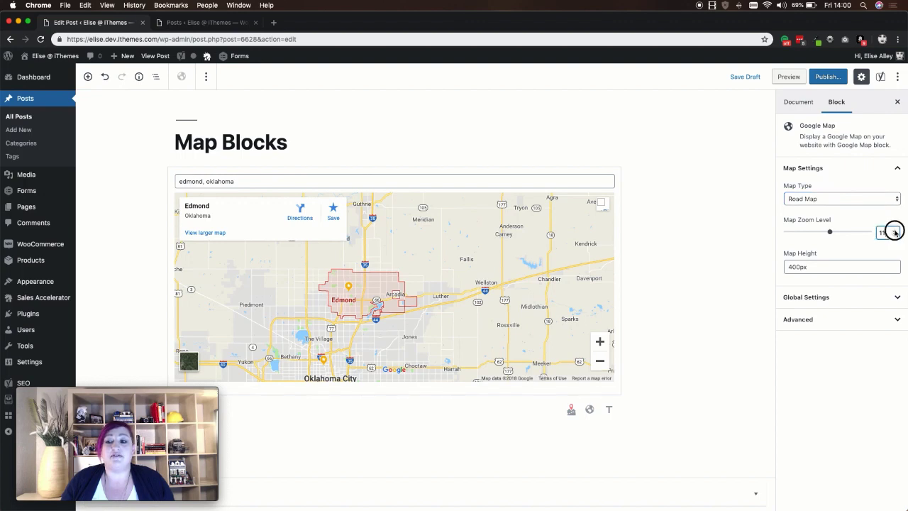
pyautogui.click(895, 230)
pyautogui.click(823, 269)
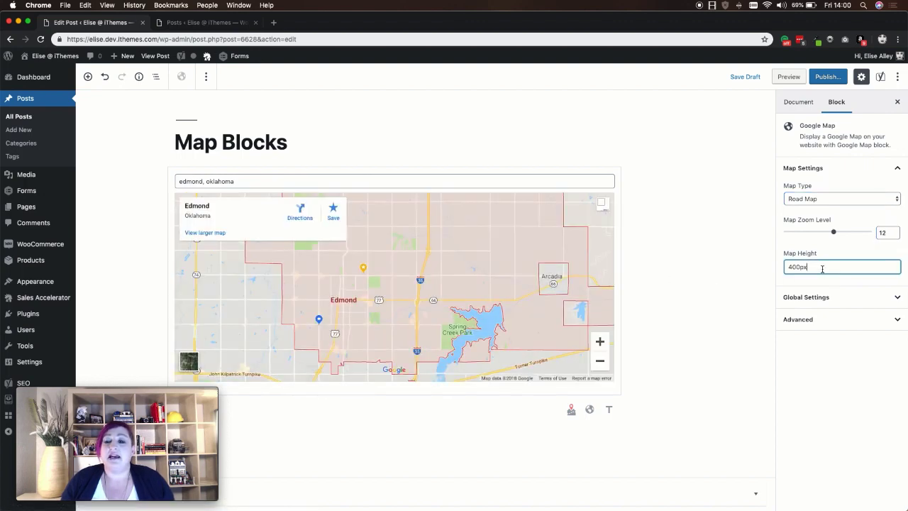
pyautogui.moveTo(809, 266); pyautogui.dragTo(760, 269)
pyautogui.click(786, 264)
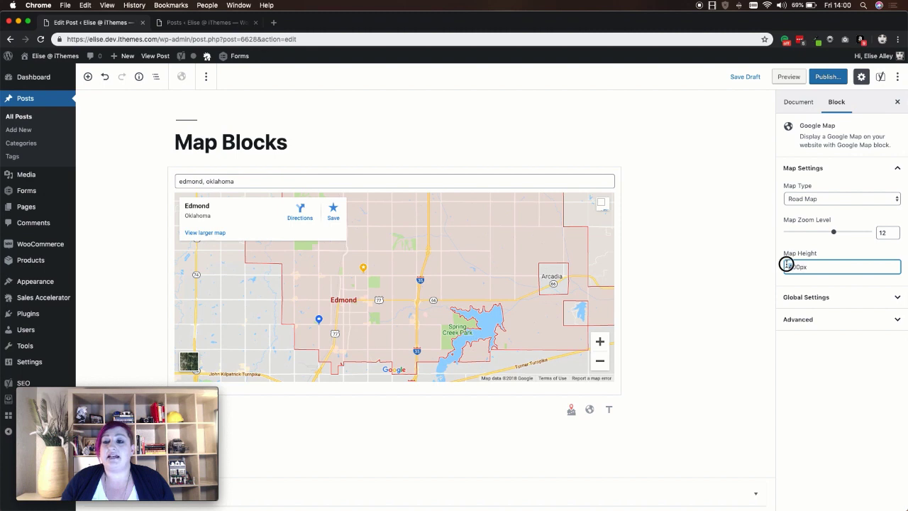
pyautogui.click(839, 298)
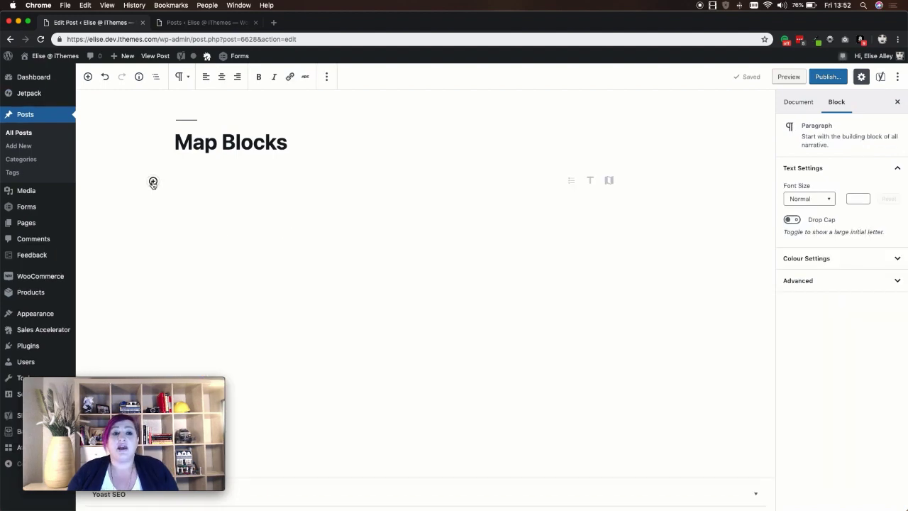
# Insert a Jetpack Map block from the Jetpack category
pyautogui.click(153, 181)
pyautogui.click(184, 241)
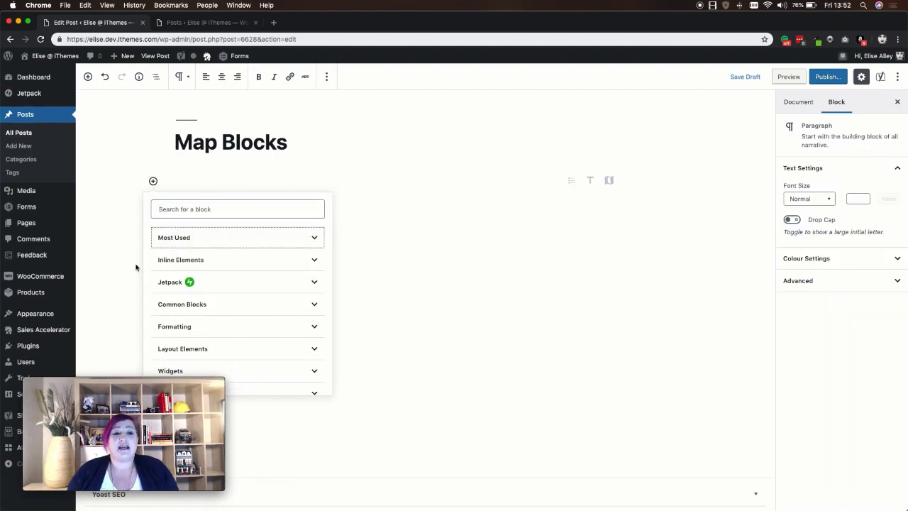
pyautogui.click(231, 284)
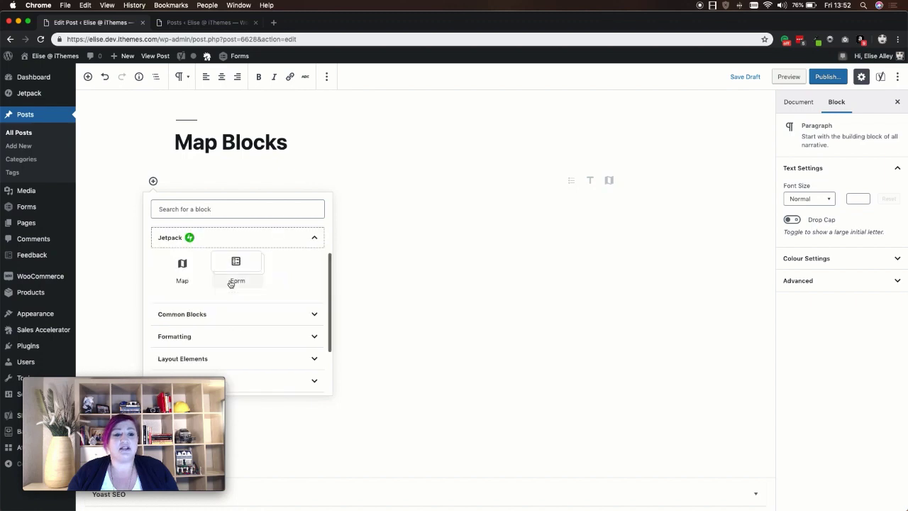
pyautogui.click(182, 270)
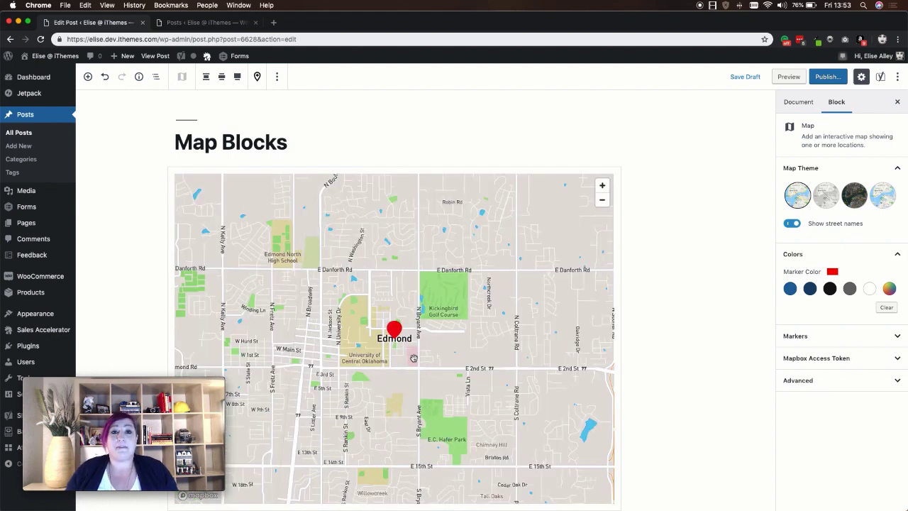
# Apply the fourth map style and set the marker colour to magenta #d62fd0
pyautogui.click(877, 199)
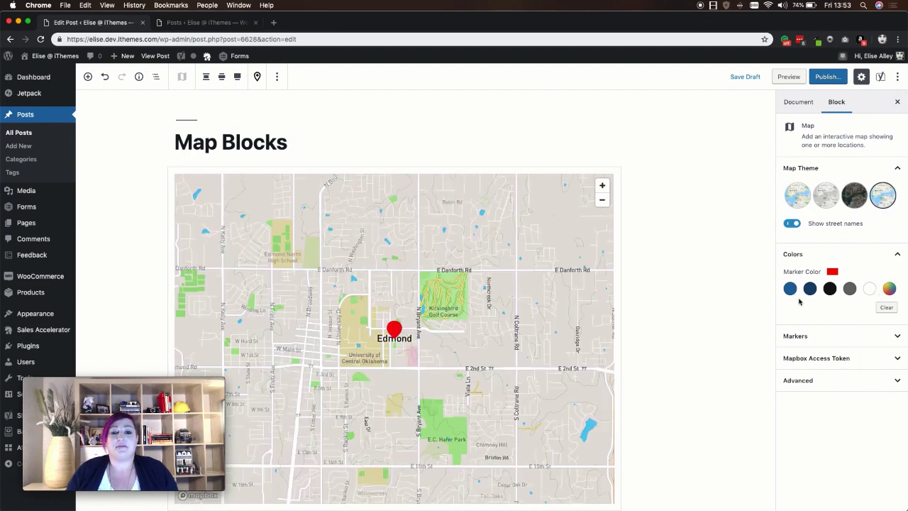
pyautogui.click(888, 288)
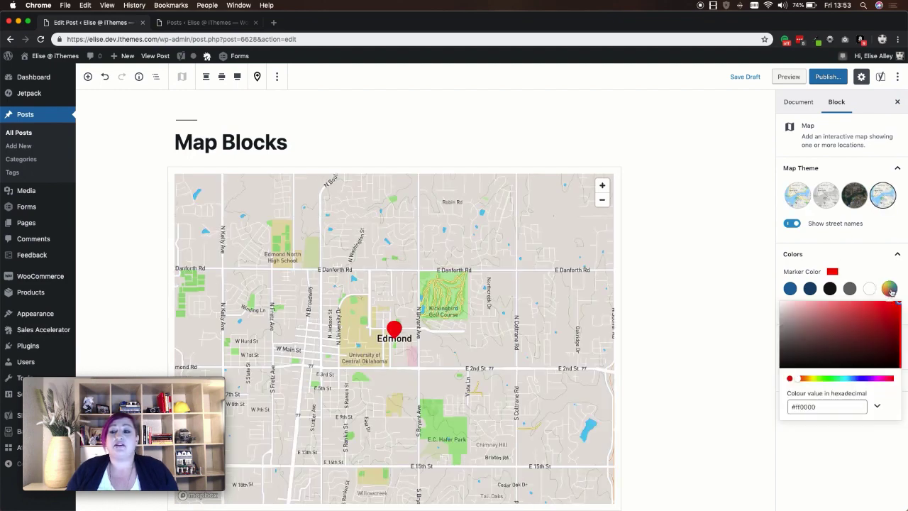
pyautogui.click(876, 378)
pyautogui.click(876, 313)
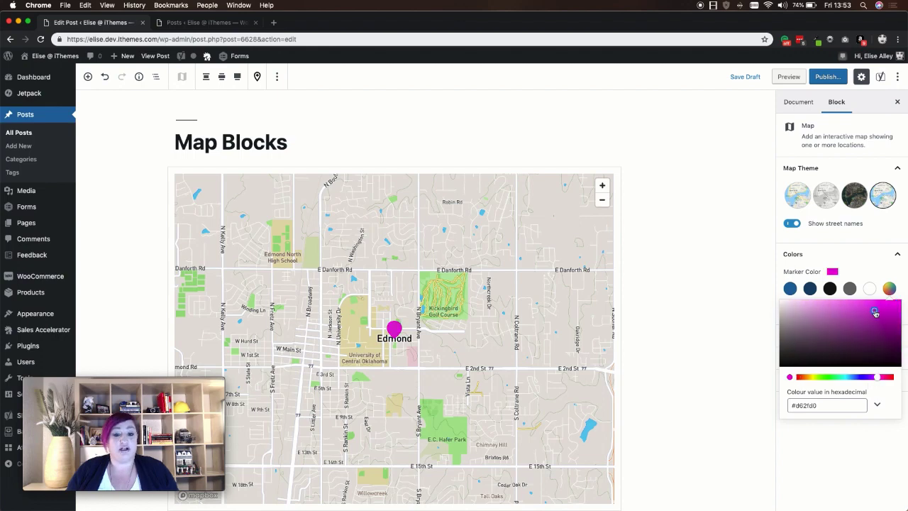
pyautogui.click(886, 308)
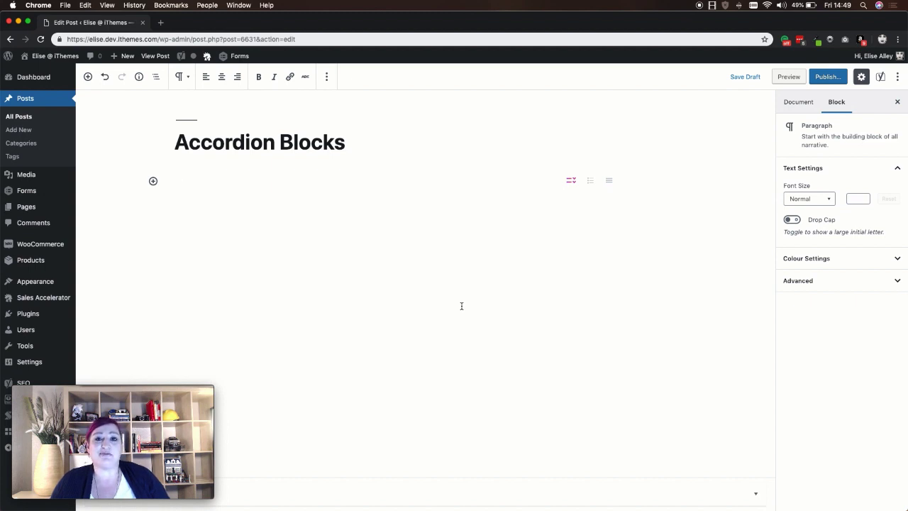
# Insert a Stackable Accordion block and duplicate it with Cmd+Shift+D
pyautogui.click(154, 181)
pyautogui.click(206, 238)
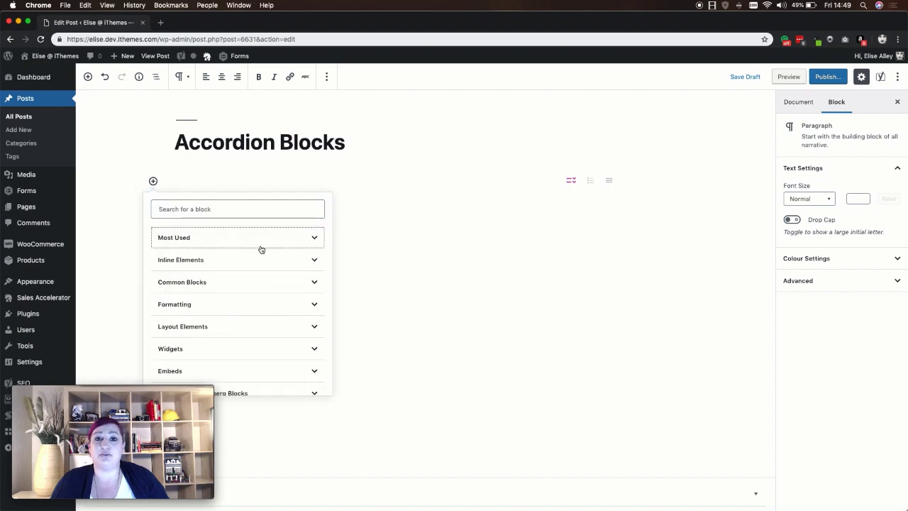
pyautogui.scroll(-3, 261, 250)
pyautogui.click(213, 310)
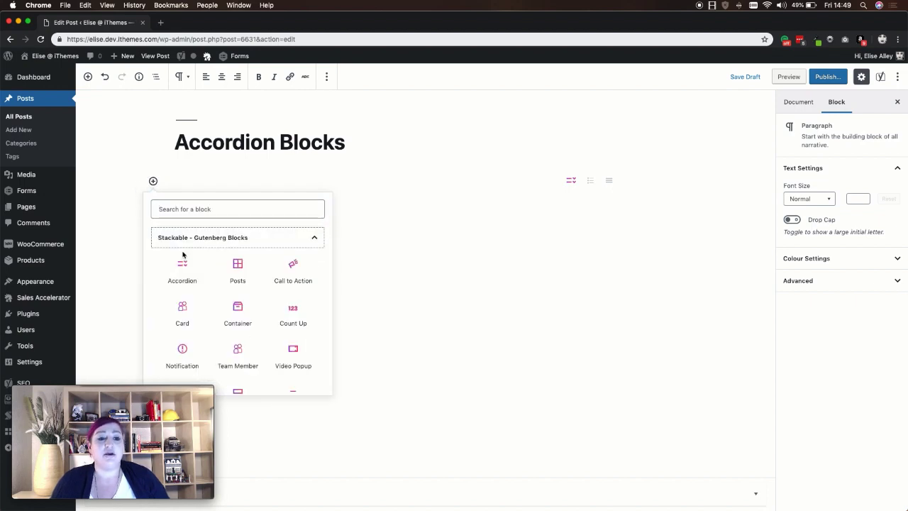
pyautogui.click(182, 266)
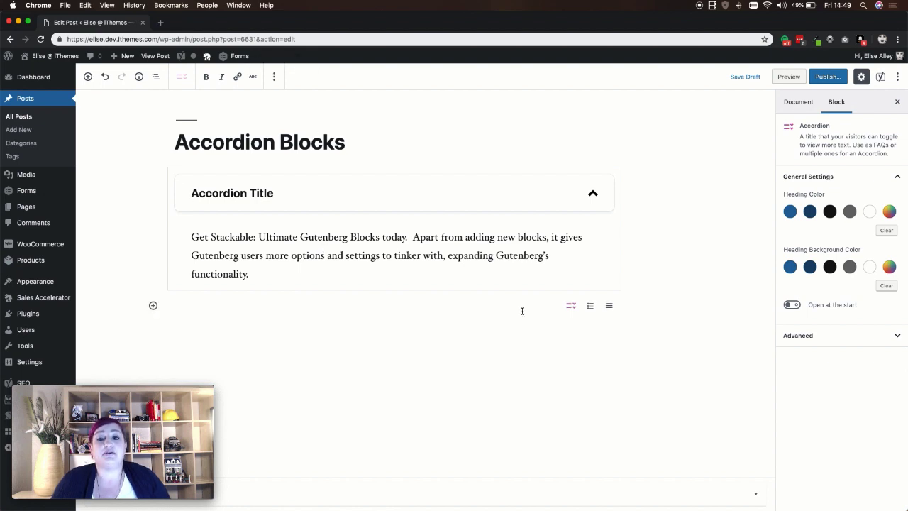
pyautogui.press('super+shift+d')
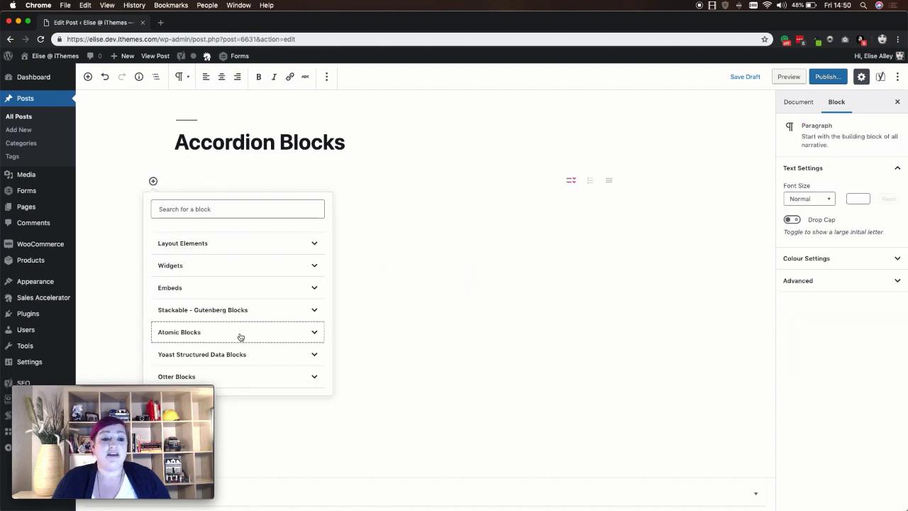
# Insert an AB Accordion block from the Atomic Blocks collection
pyautogui.click(239, 331)
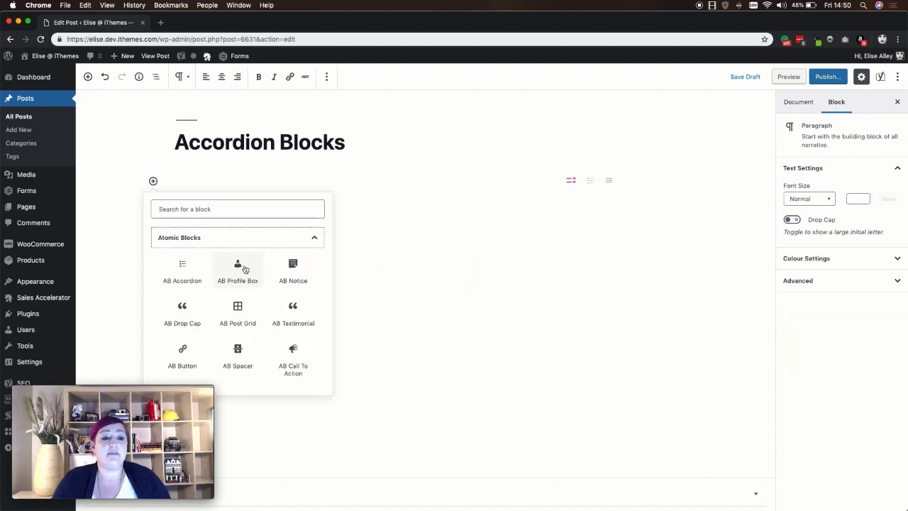
pyautogui.click(183, 271)
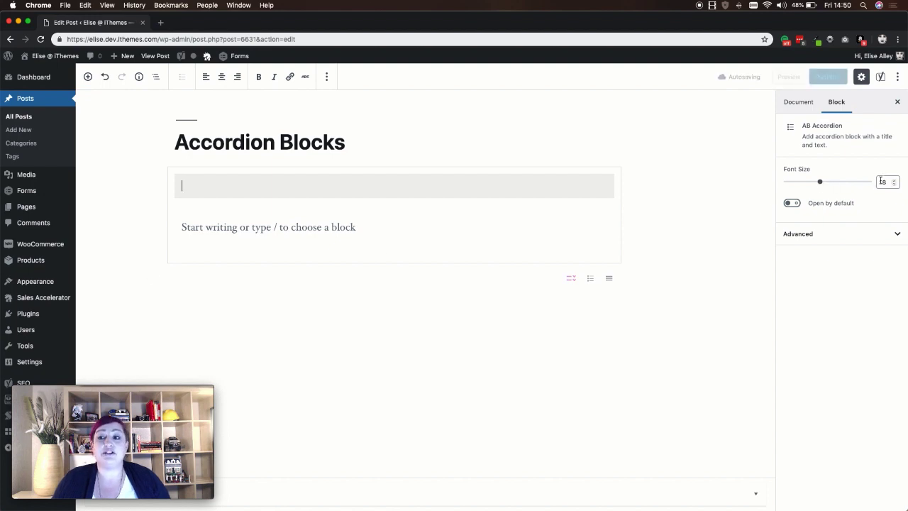
pyautogui.click(793, 204)
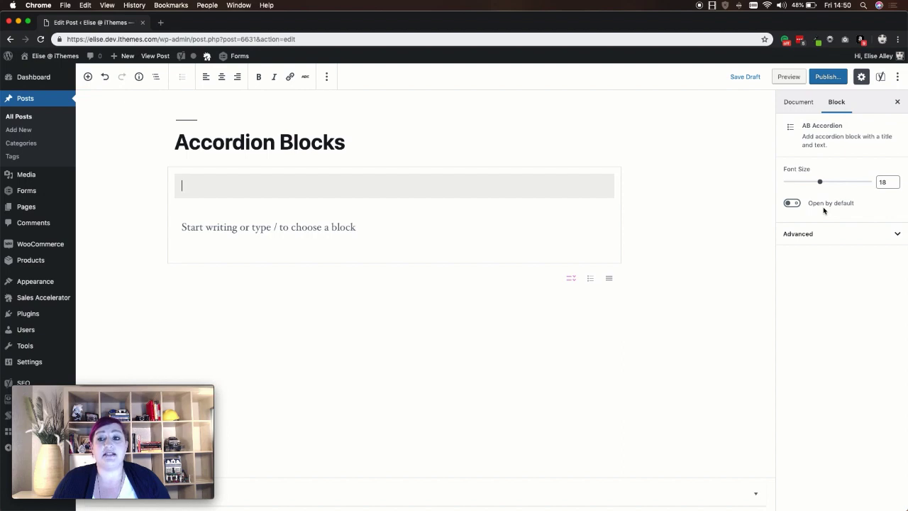
# Add an empty paragraph below and insert another AB Accordion block there
pyautogui.click(220, 318)
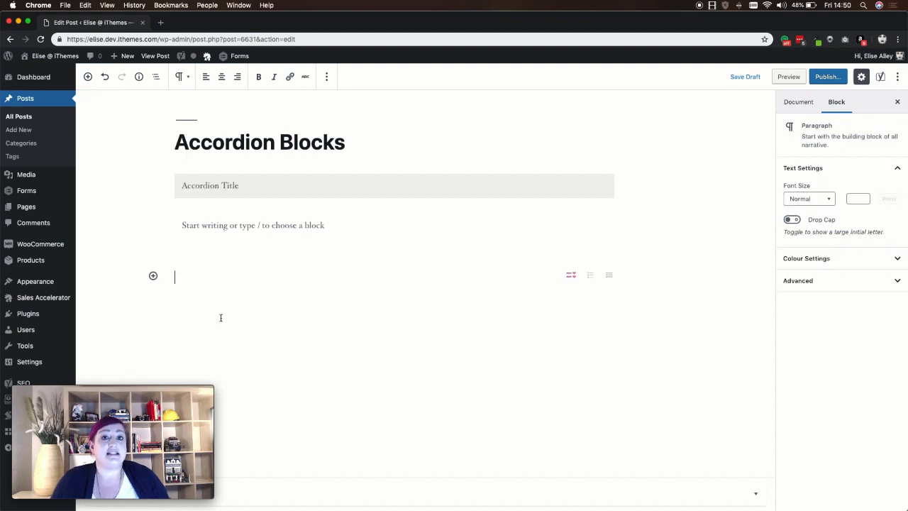
pyautogui.click(153, 277)
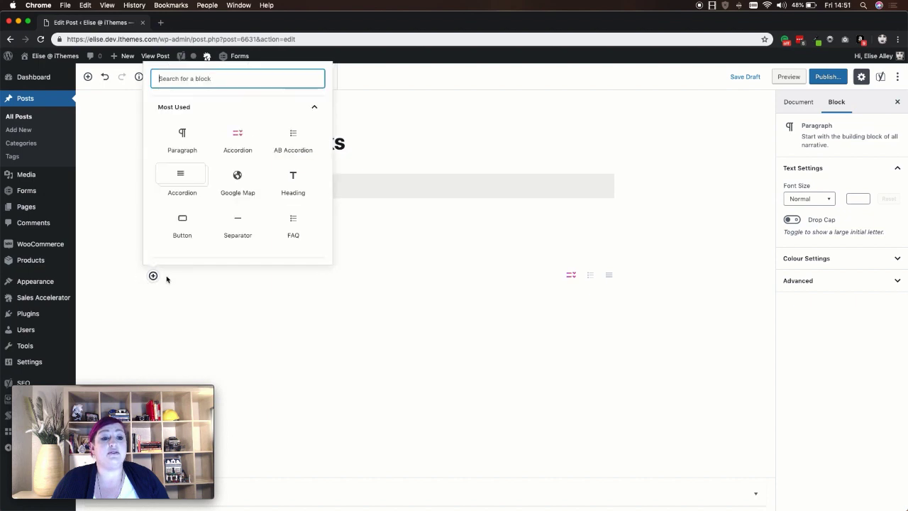
pyautogui.click(220, 107)
pyautogui.scroll(-3, 227, 223)
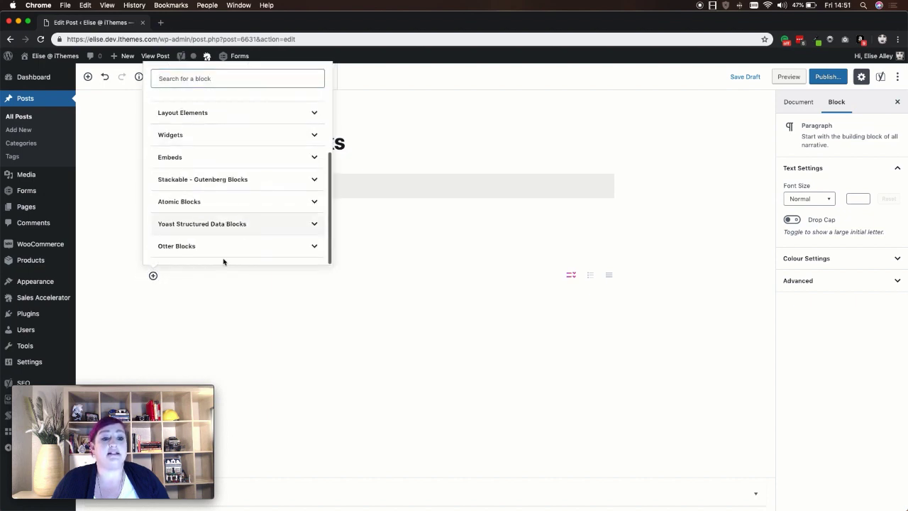
pyautogui.click(187, 202)
pyautogui.click(182, 142)
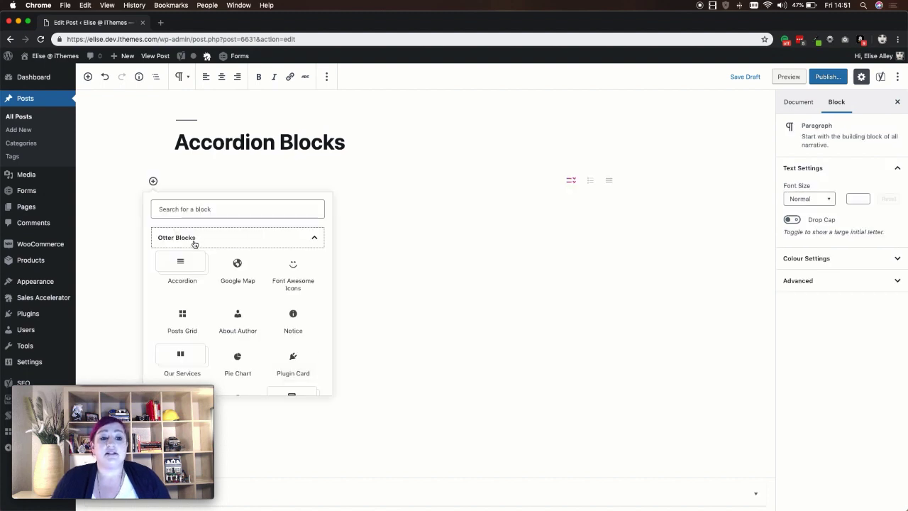
# Insert an Otter Accordion block with three sections
pyautogui.click(183, 266)
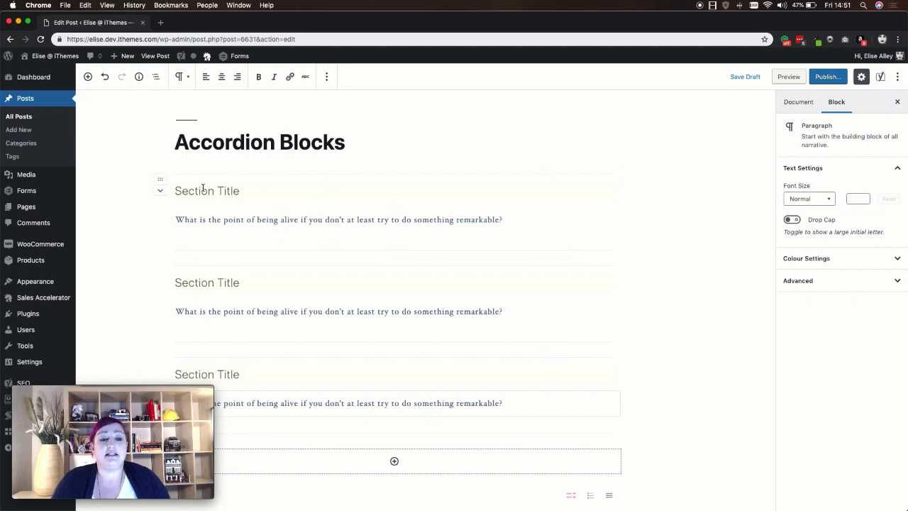
pyautogui.scroll(-2, 233, 297)
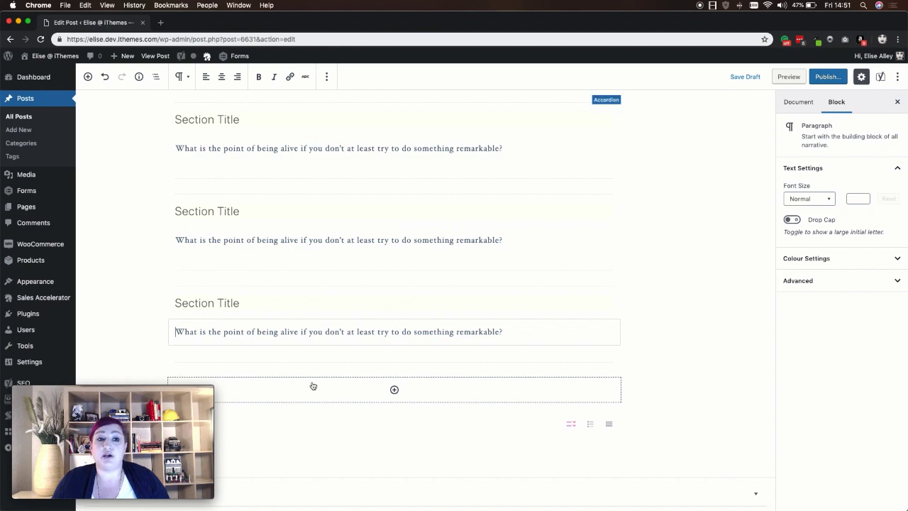
pyautogui.scroll(2, 313, 386)
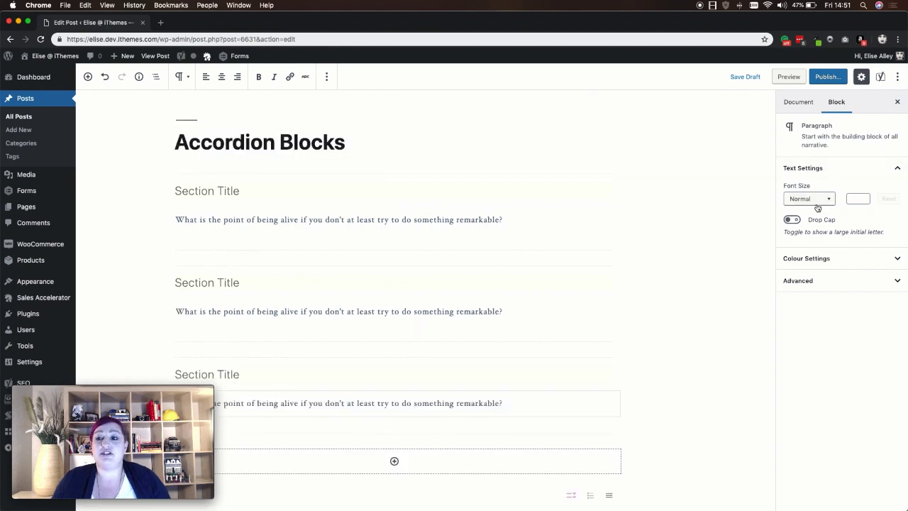
# Set the third section's paragraph to a custom font size of 12
pyautogui.click(824, 200)
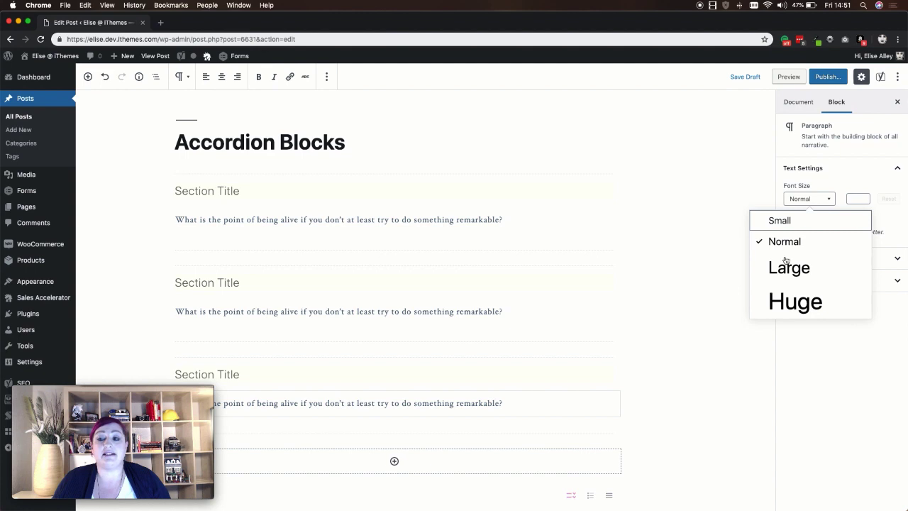
pyautogui.click(860, 199)
pyautogui.write('1')
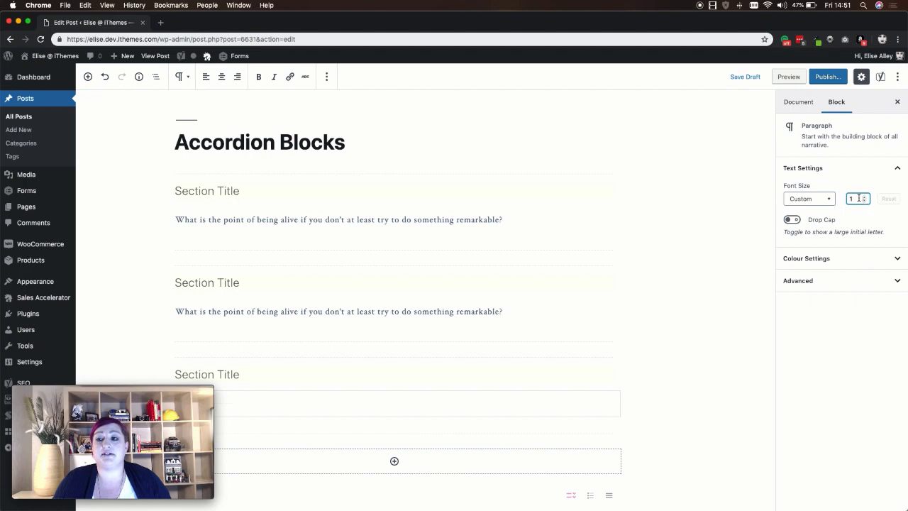
pyautogui.write('2')
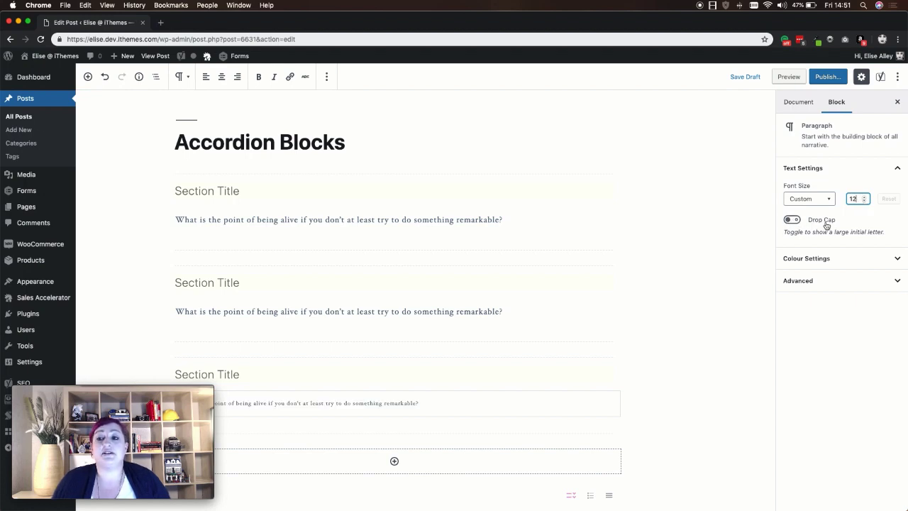
pyautogui.scroll(-2, 489, 367)
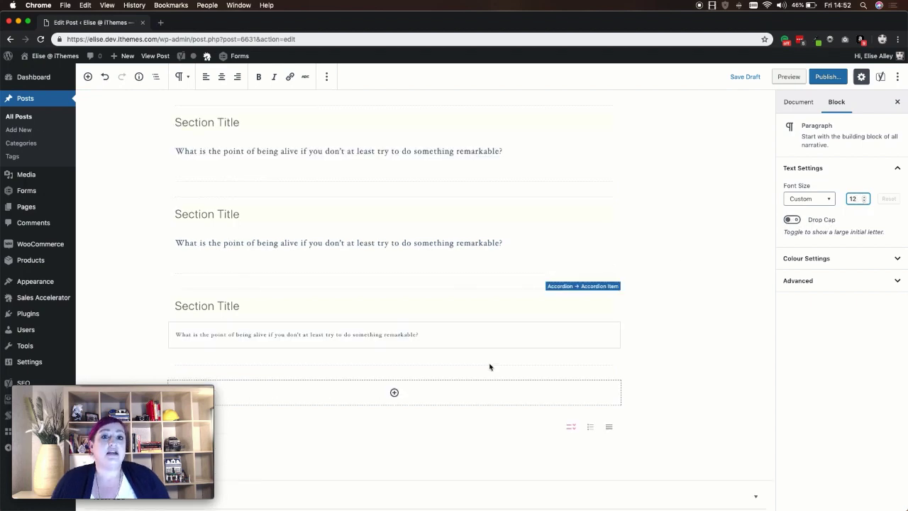
# Add a new Accordion Item below the third section using the accordion's appender
pyautogui.click(394, 394)
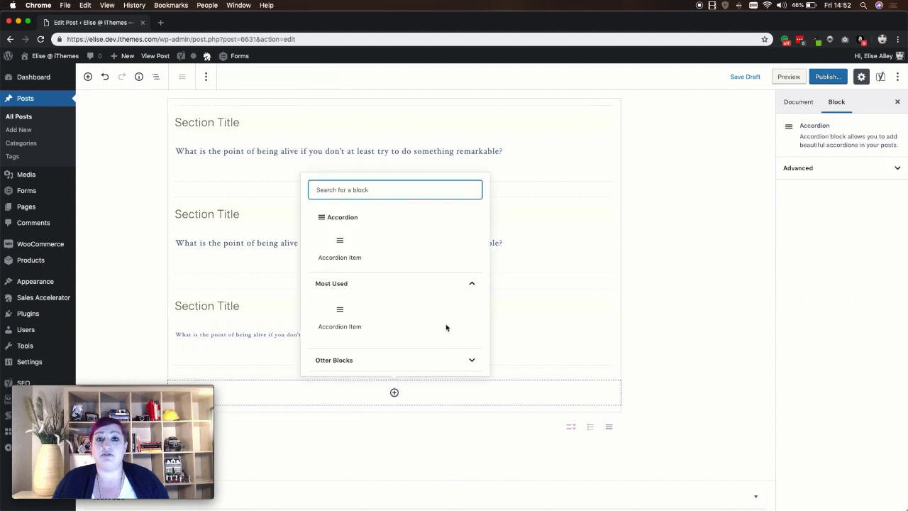
pyautogui.click(339, 242)
pyautogui.scroll(-1, 334, 391)
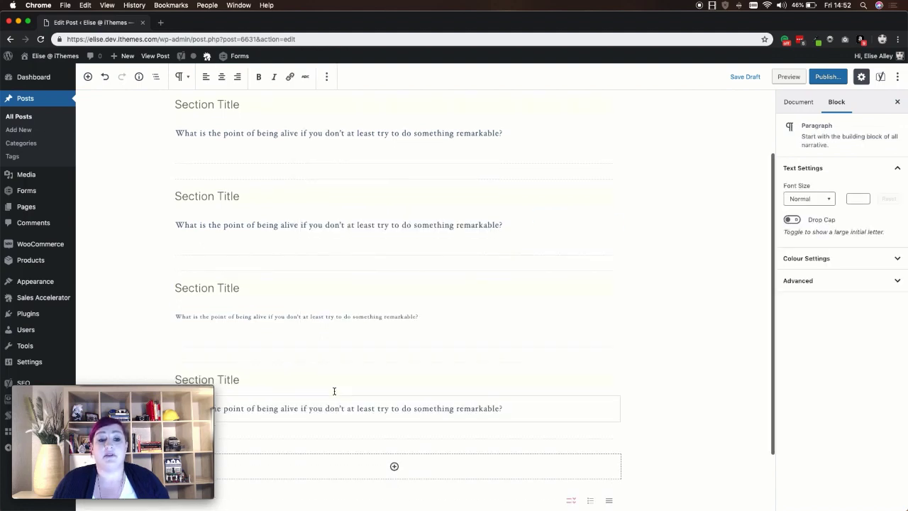
pyautogui.scroll(-3, 334, 391)
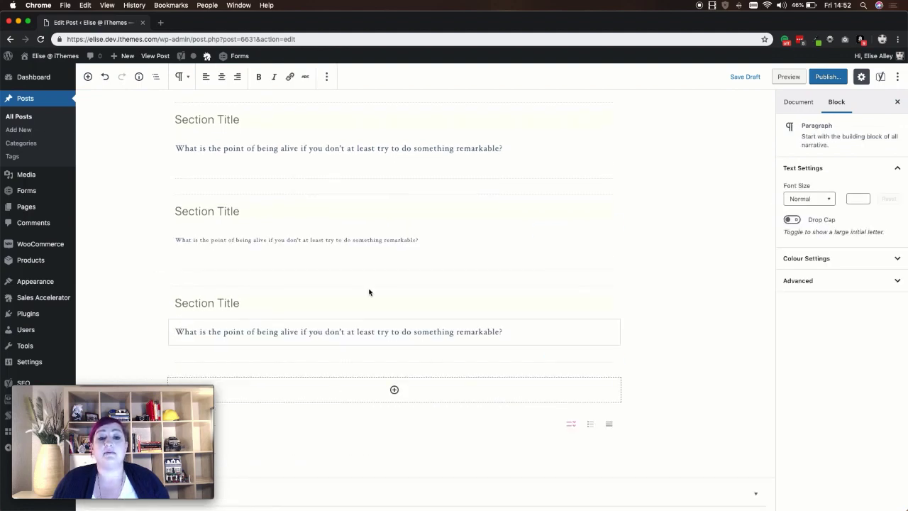